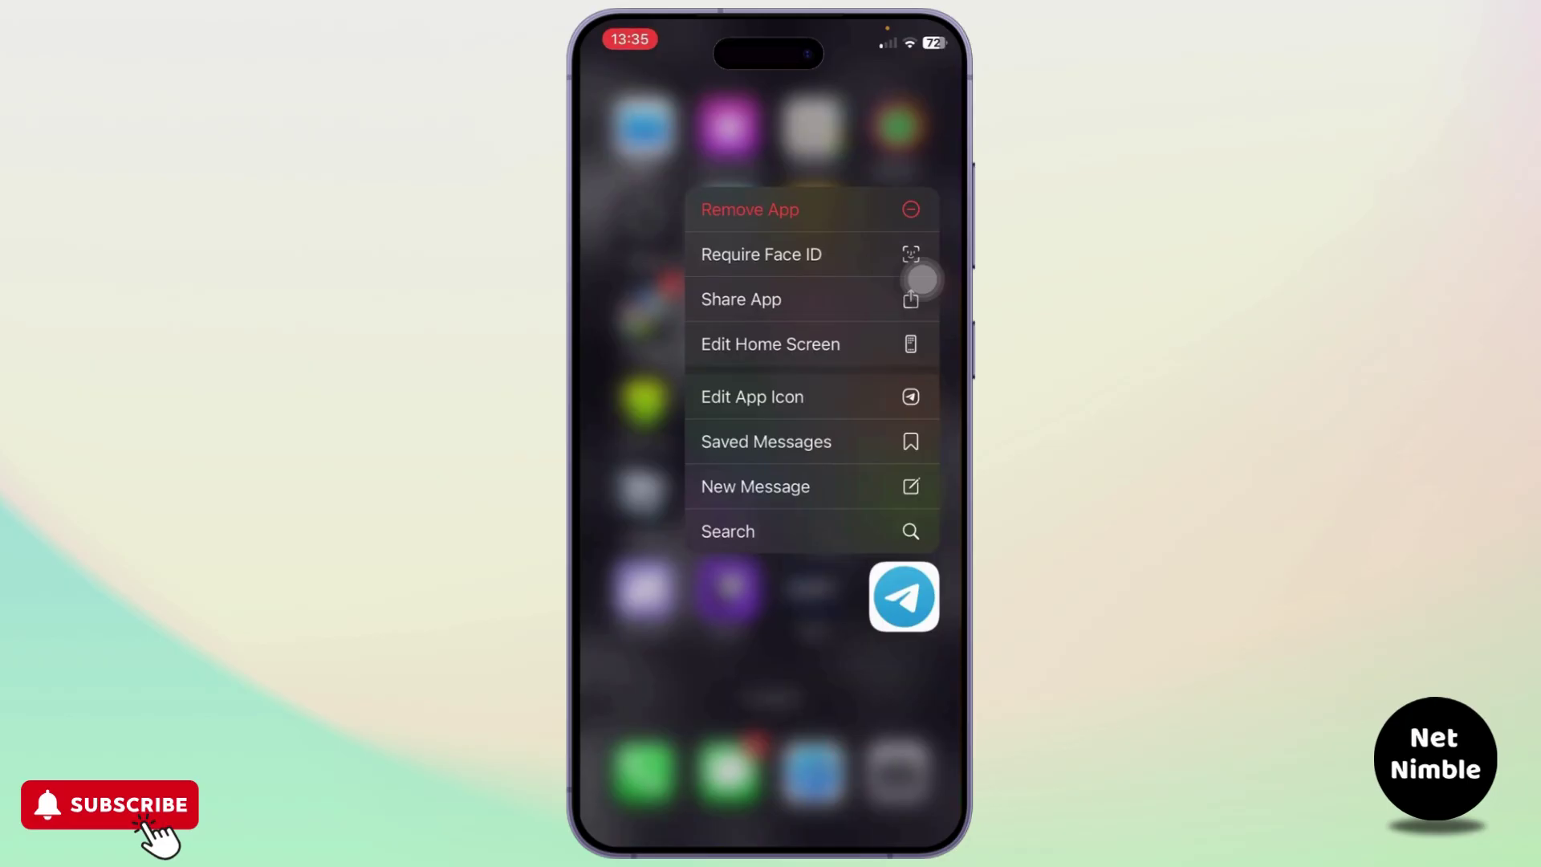
Launch Telegram from its quick-action menu to the Chats list.
{"action": "left_click", "coordinate": [903, 597]}
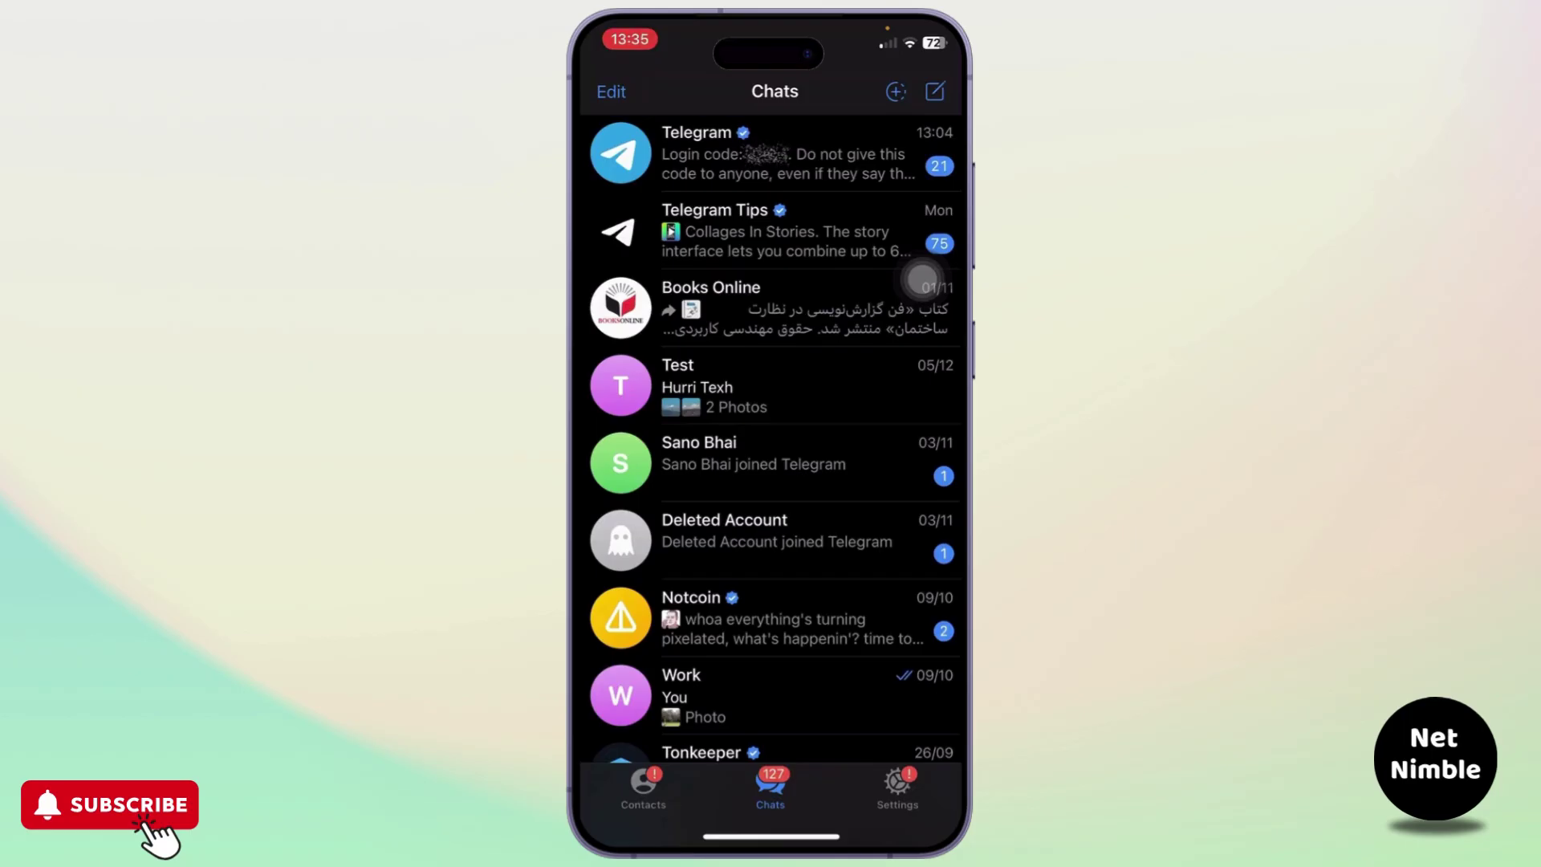
Open Telegram Settings and enter the profile Edit screen.
{"action": "left_click", "coordinate": [896, 789]}
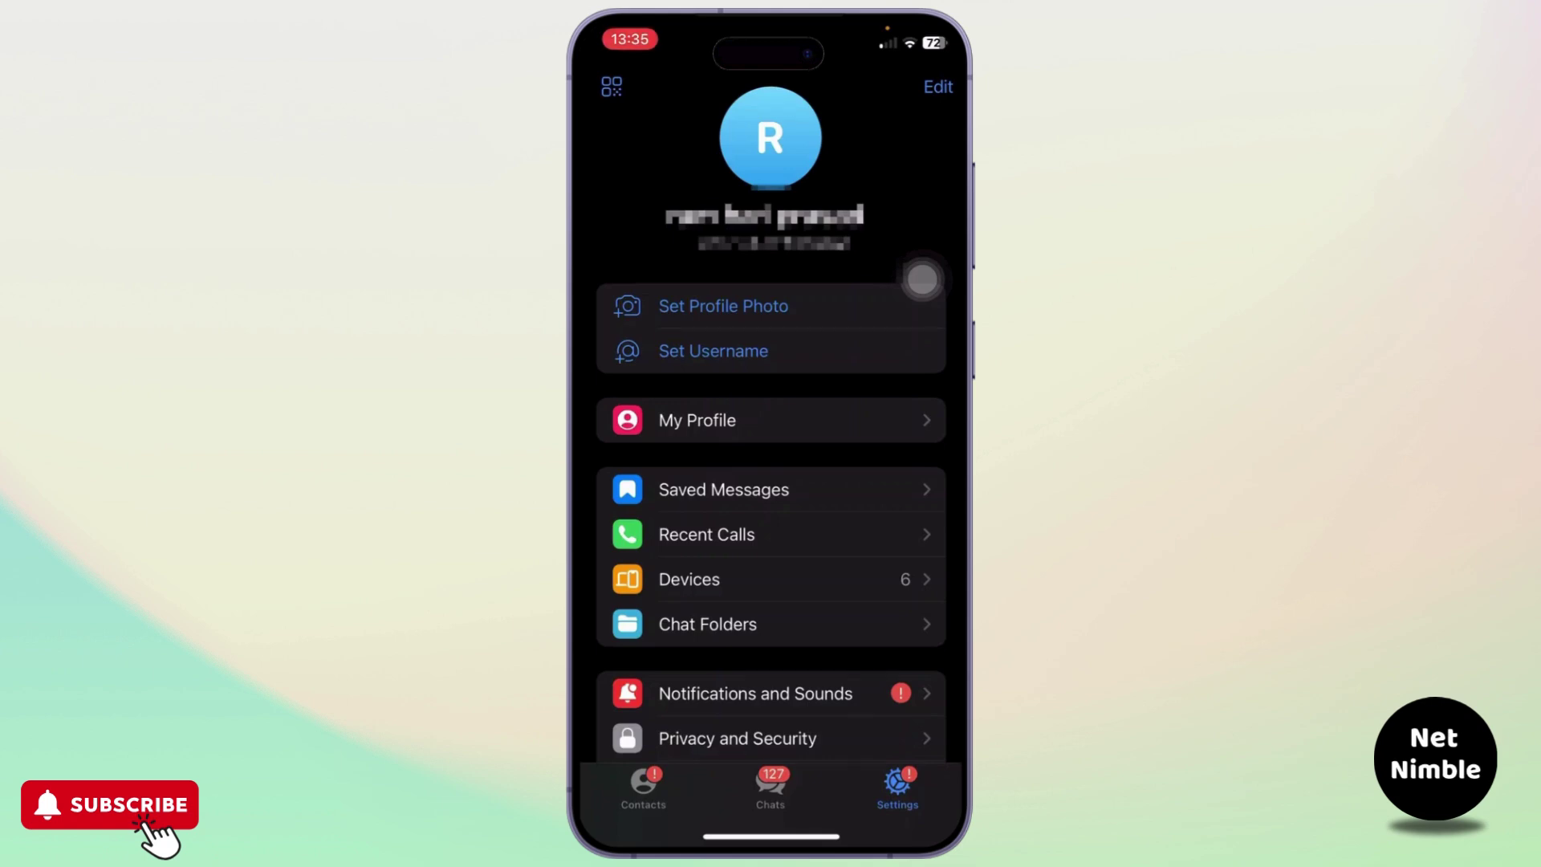
{"action": "left_click", "coordinate": [939, 88]}
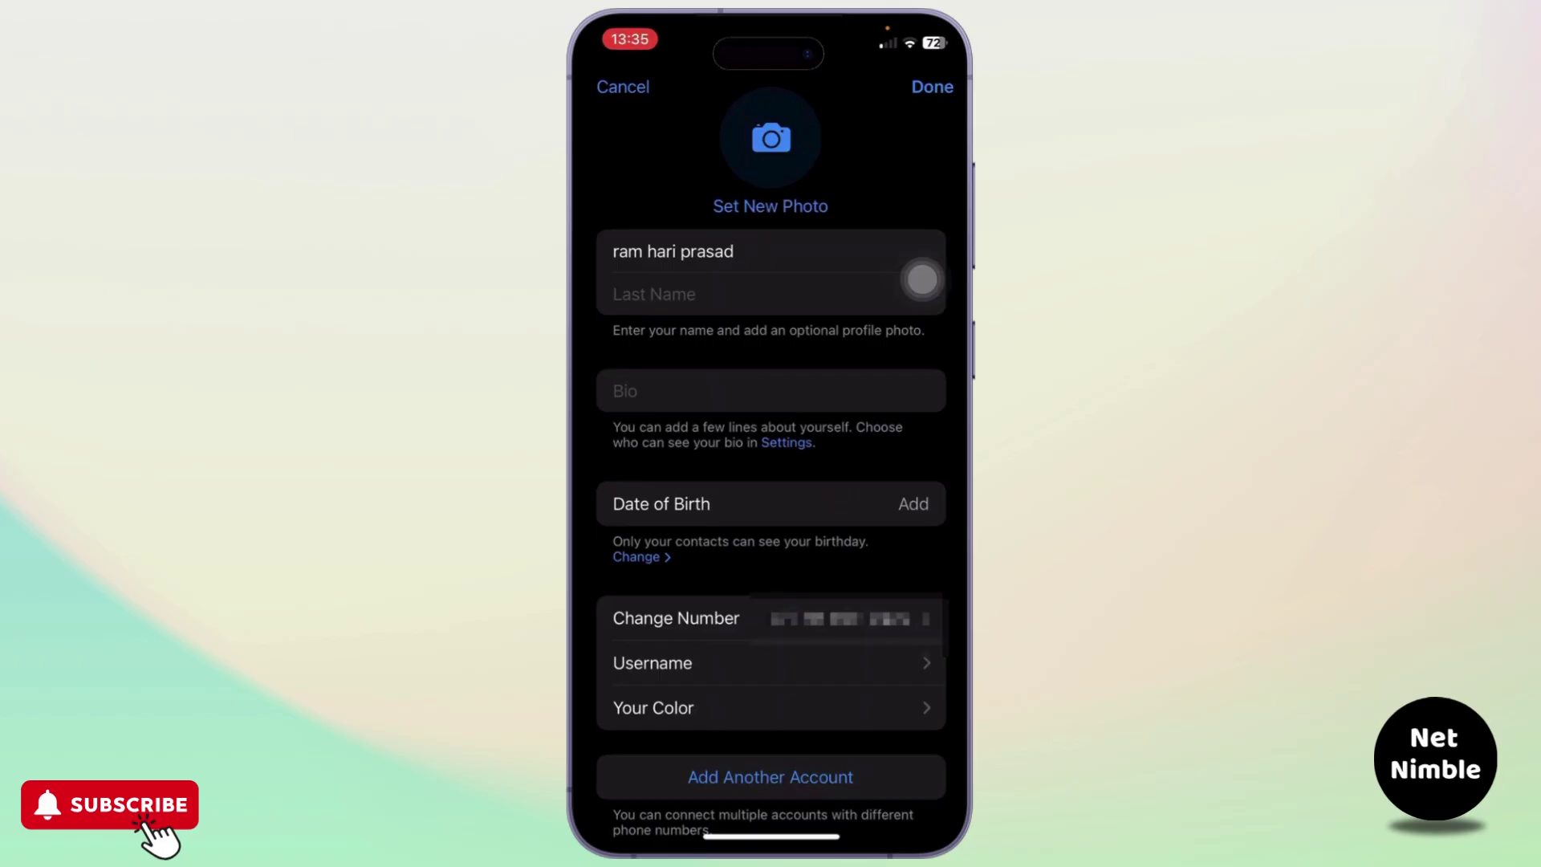
Choose Add Another Account from the profile editor.
{"action": "left_click", "coordinate": [770, 776]}
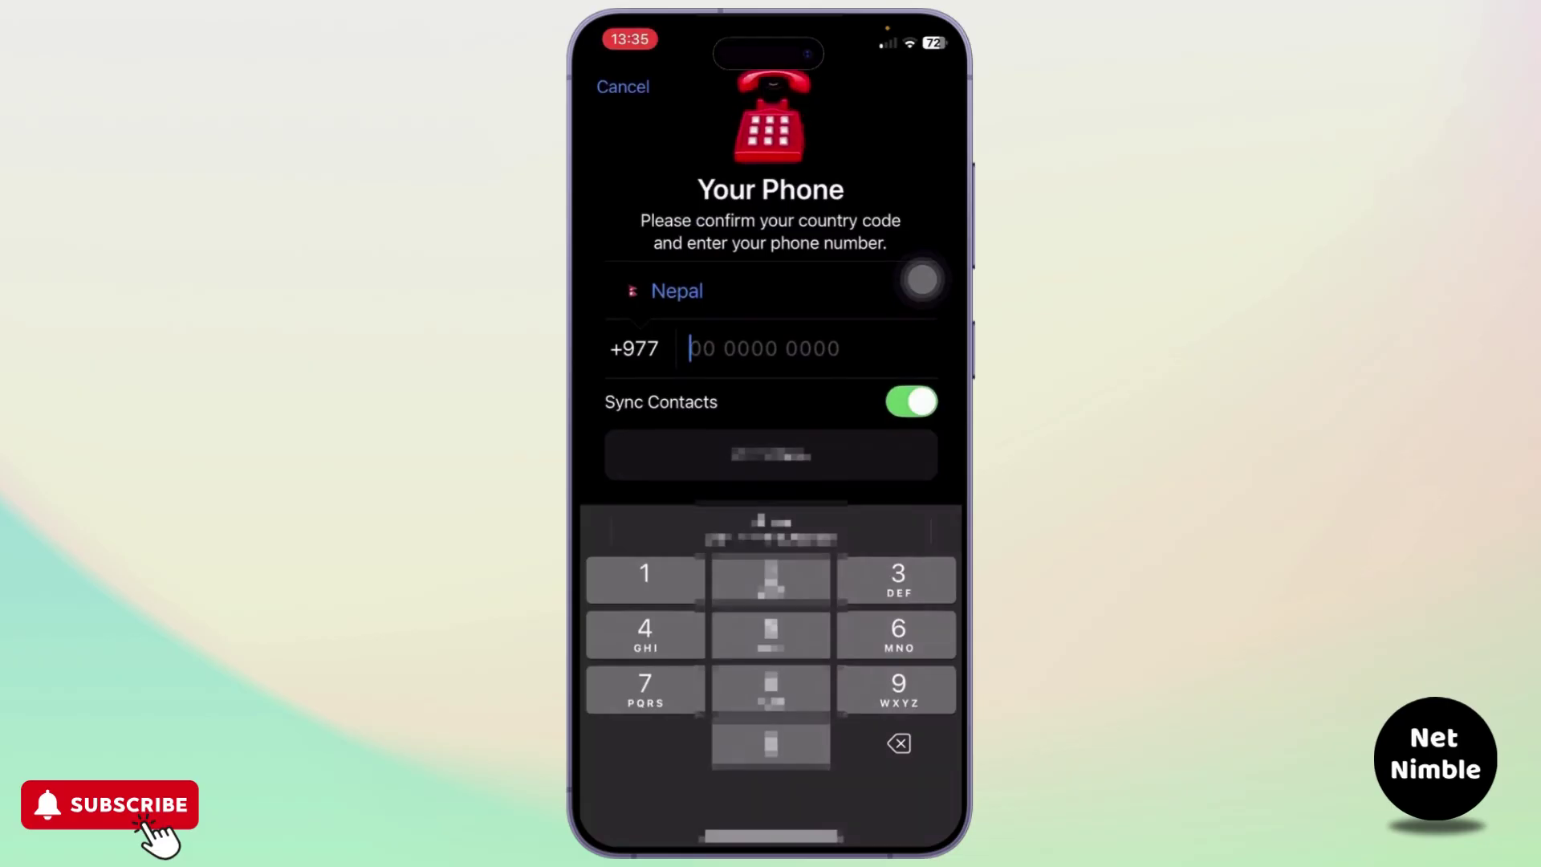
{"action": "type", "text": "9"}
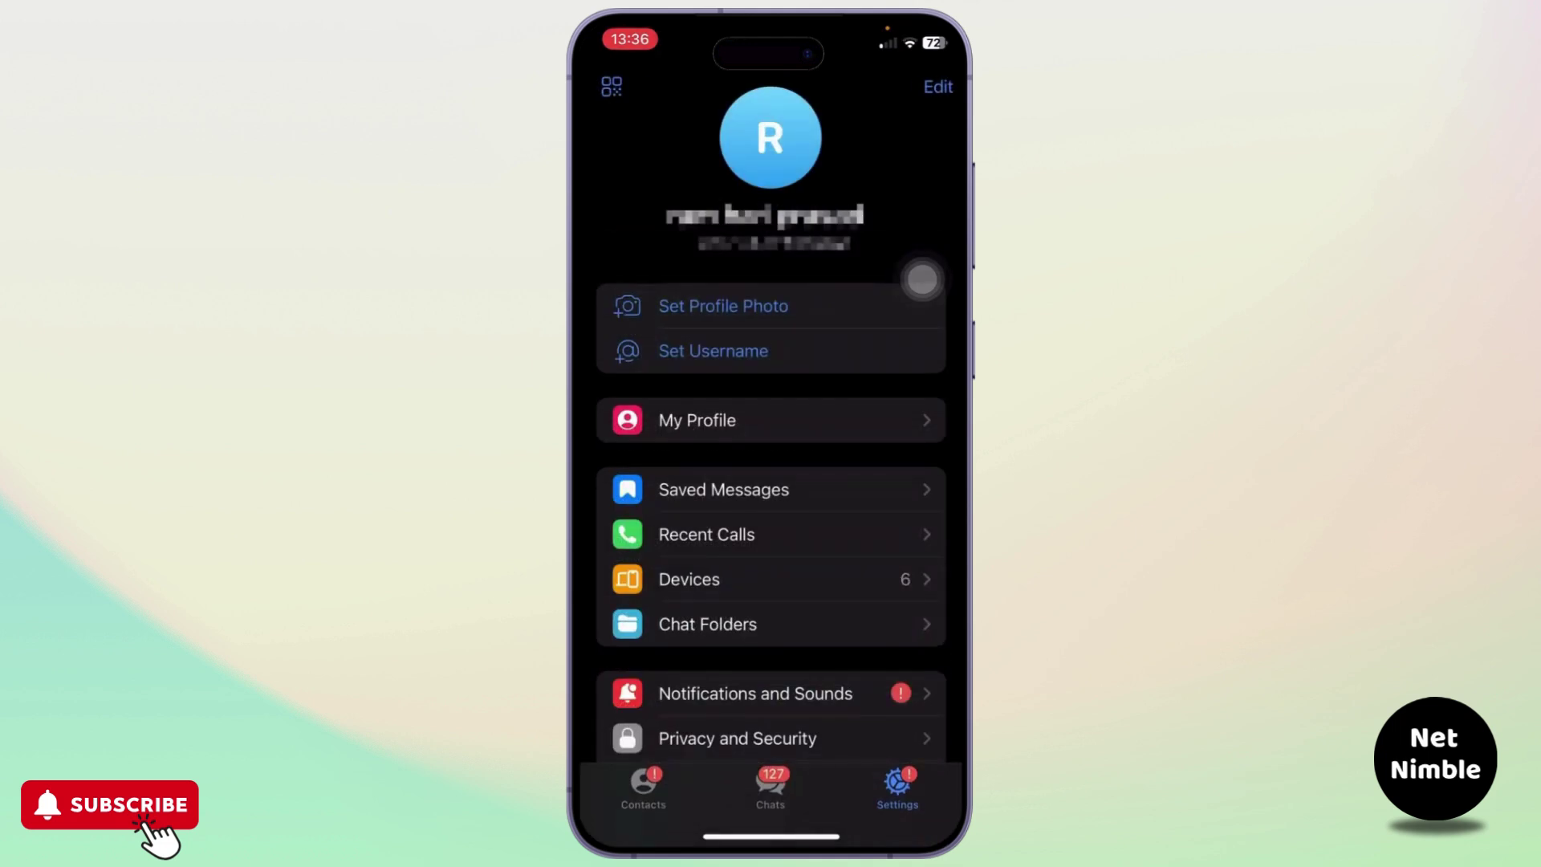
Close Telegram with a swipe up to reach the iOS Home Screen.
{"action": "left_click", "coordinate": [644, 789]}
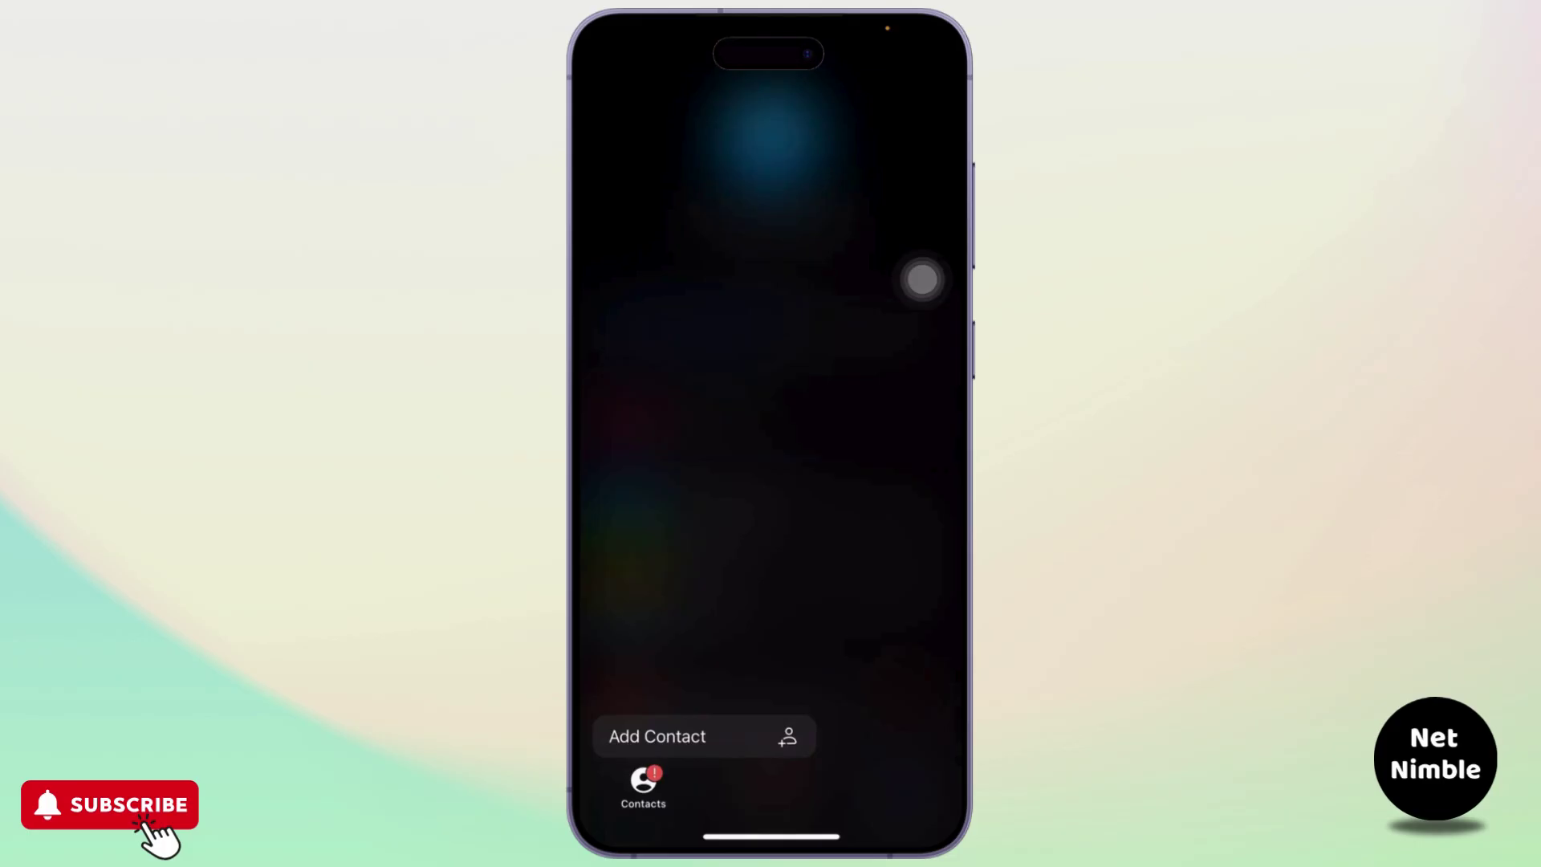
{"action": "left_click_drag", "start_coordinate": [770, 835], "coordinate": [772, 482]}
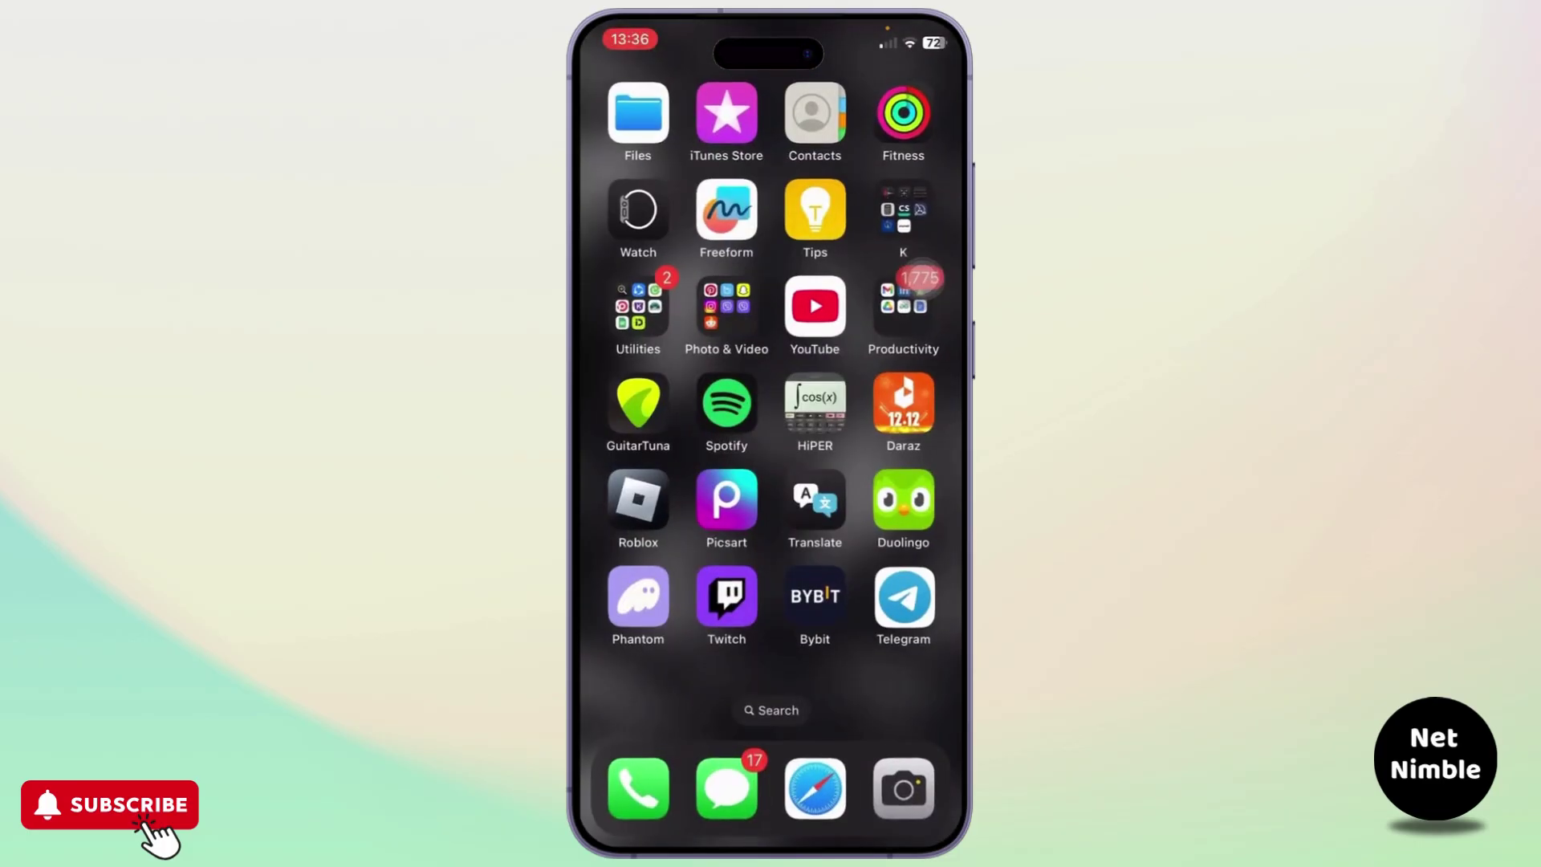